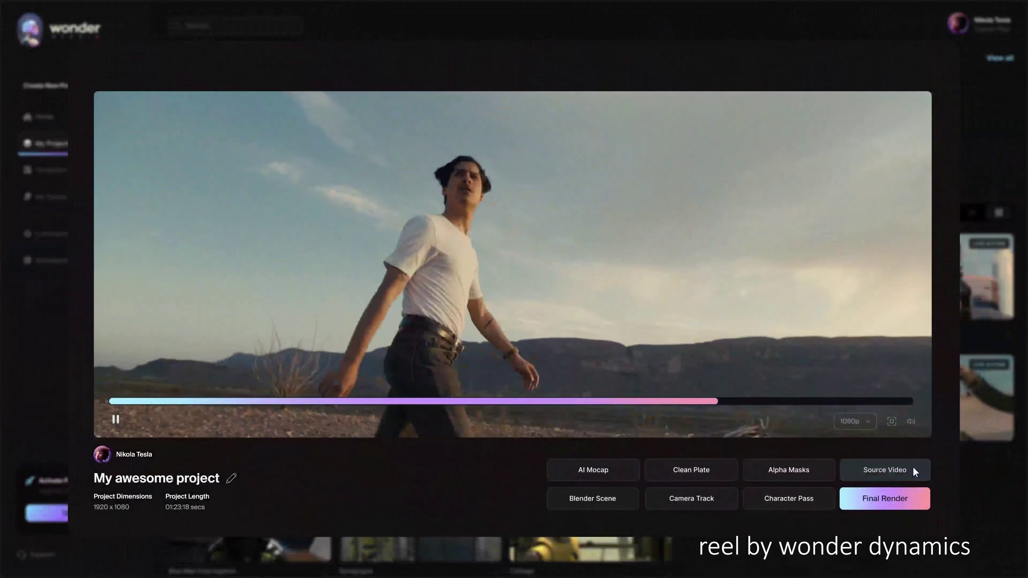
{"action": "left_click", "coordinate": [622, 471]}
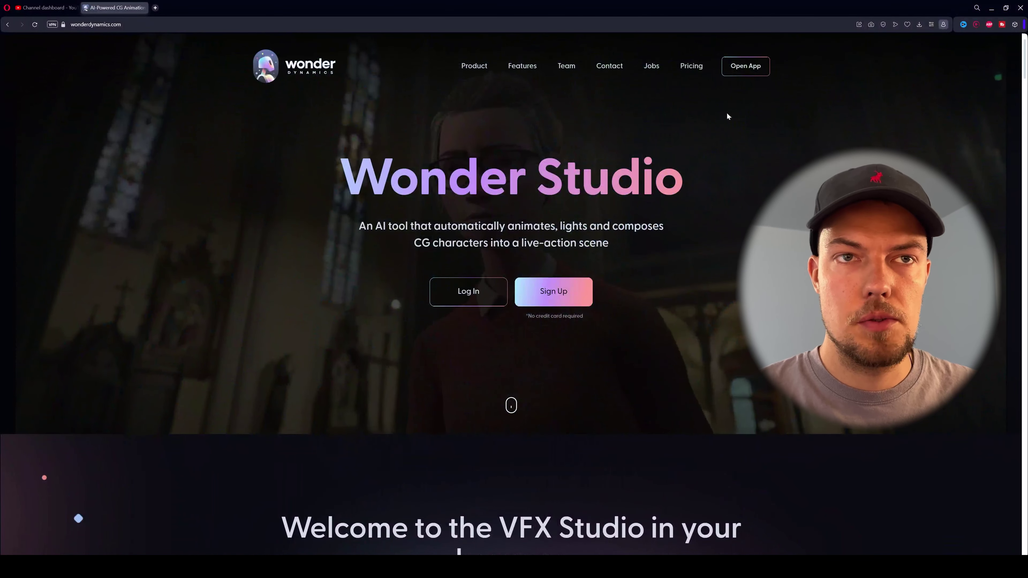
Open the Wonder Studio app and look through the featured characters and the Canyon Exploration template's details
{"action": "left_click", "coordinate": [746, 66]}
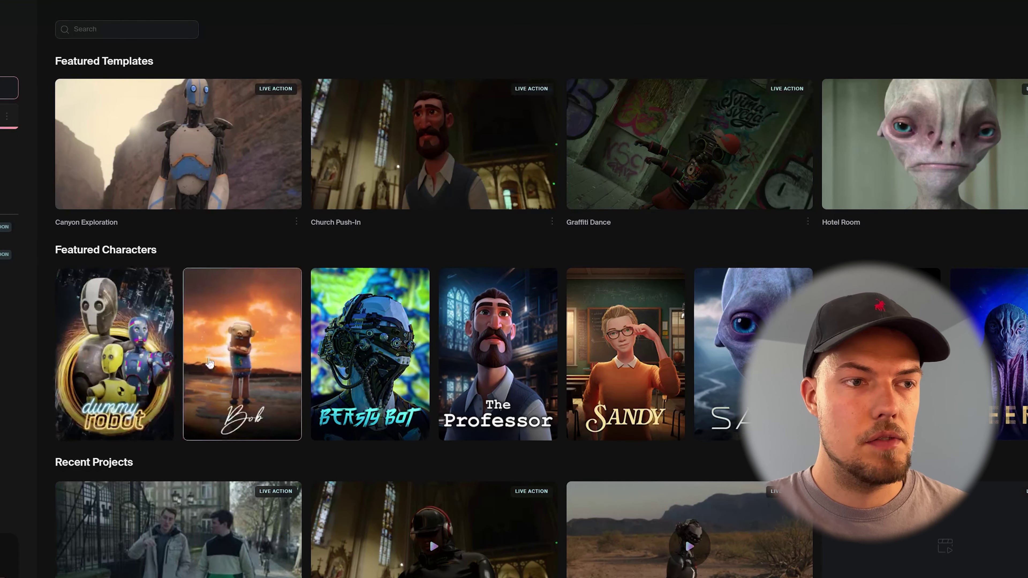
{"action": "scroll", "coordinate": [243, 356], "scroll_direction": "right", "scroll_amount": 3}
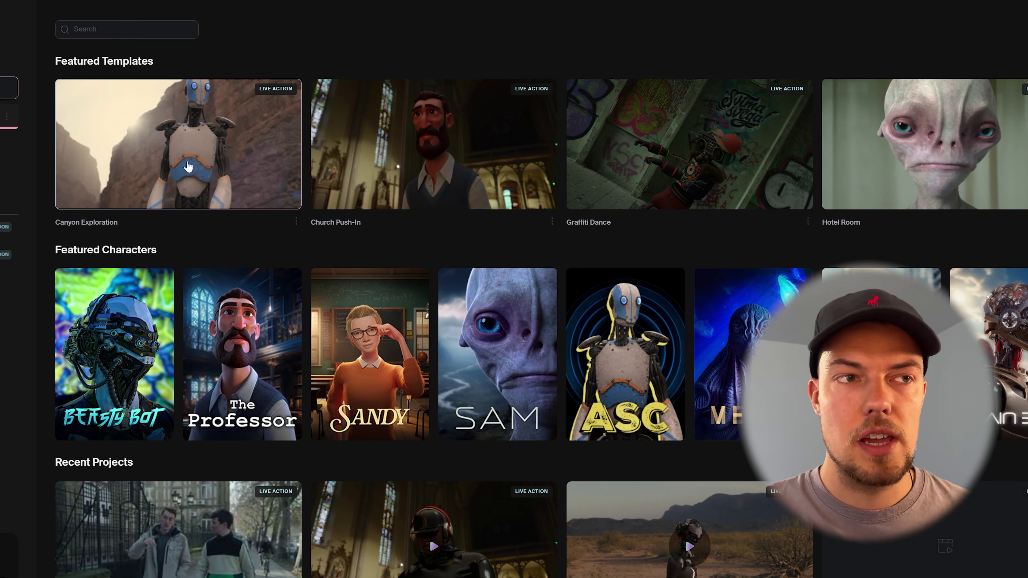
{"action": "left_click", "coordinate": [197, 164]}
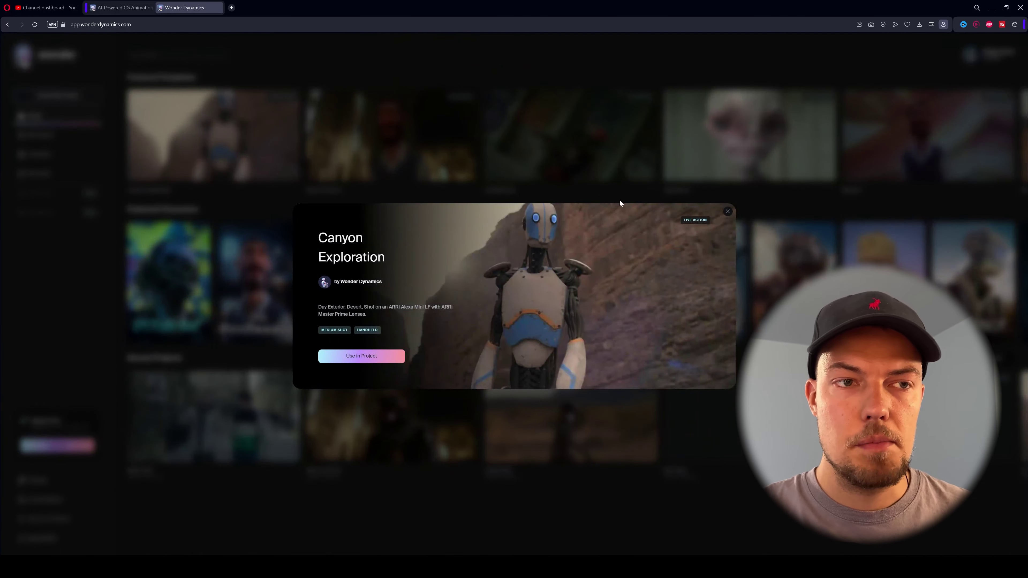
{"action": "left_click", "coordinate": [620, 203]}
Open the template library and start a project from the Street Stroll template
{"action": "left_click", "coordinate": [39, 154]}
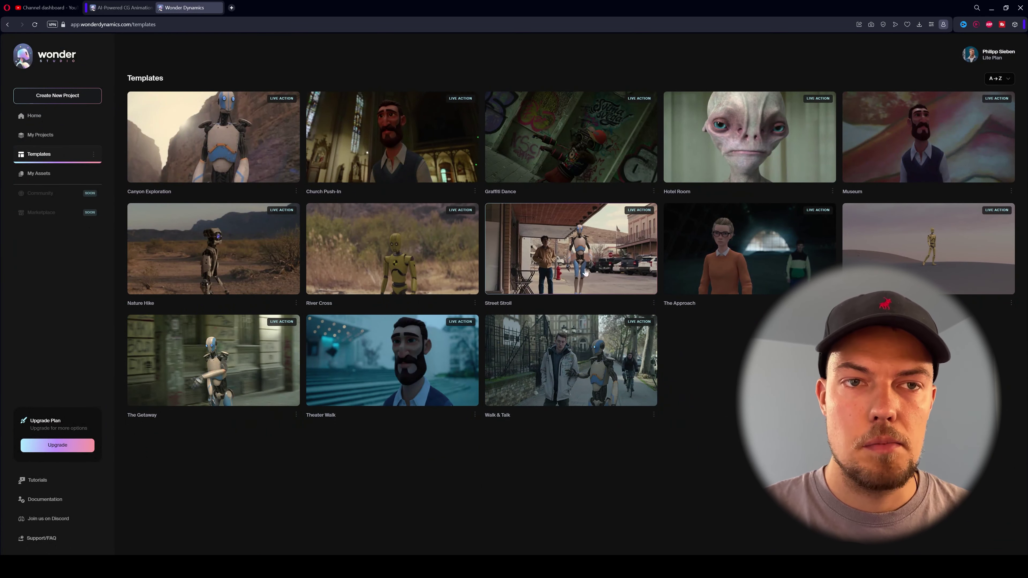
{"action": "left_click", "coordinate": [563, 241]}
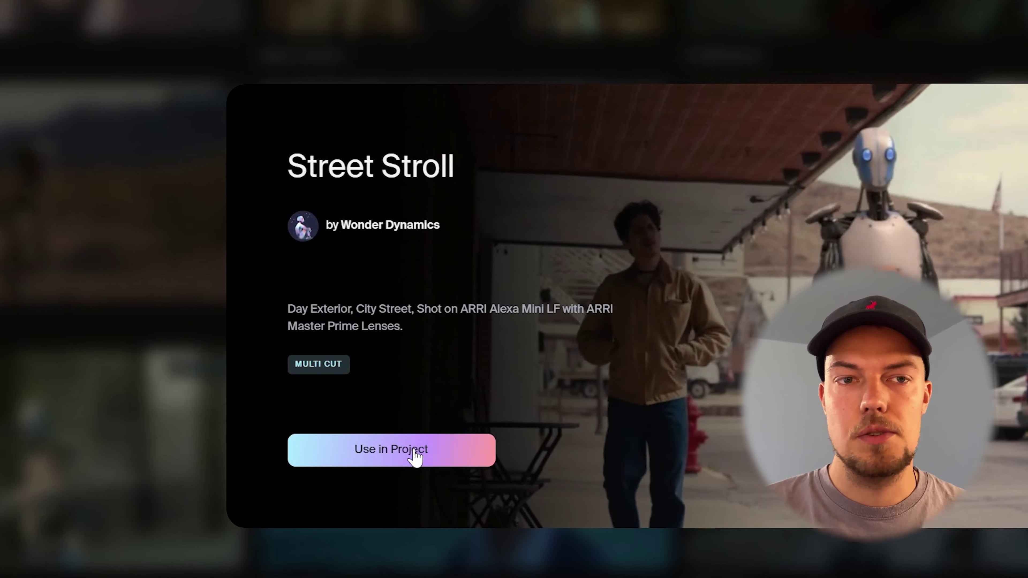
{"action": "left_click", "coordinate": [375, 357]}
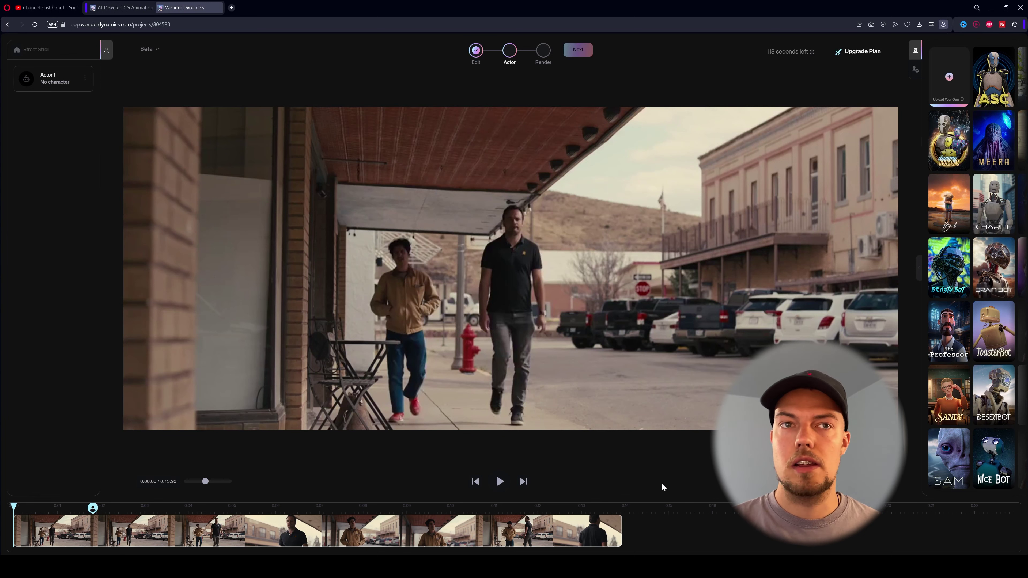
Scrub and play through the Street Stroll clip to review its shots
{"action": "left_click_drag", "start_coordinate": [16, 507], "coordinate": [512, 508]}
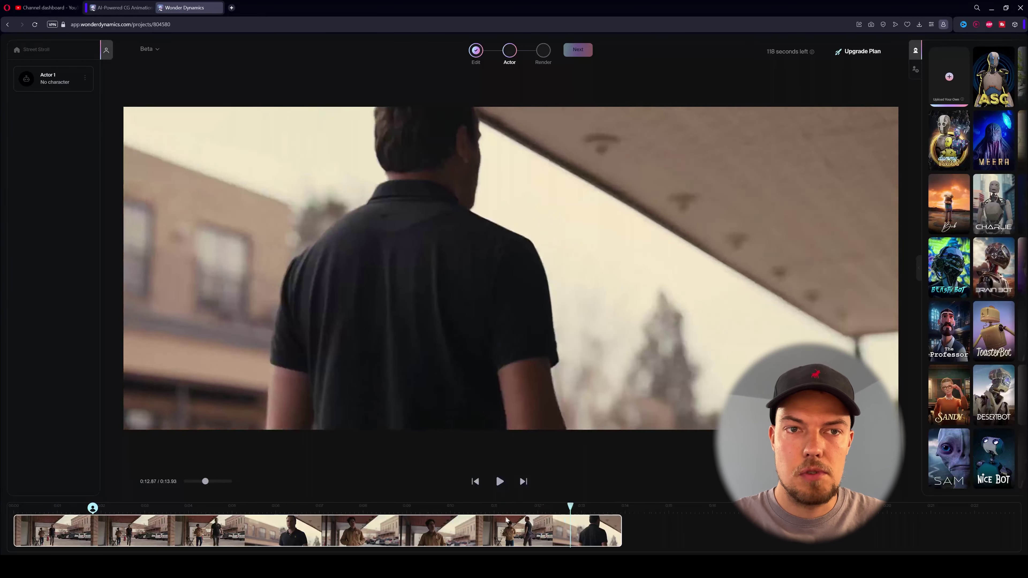
{"action": "left_click", "coordinate": [474, 481]}
{"action": "left_click", "coordinate": [499, 481]}
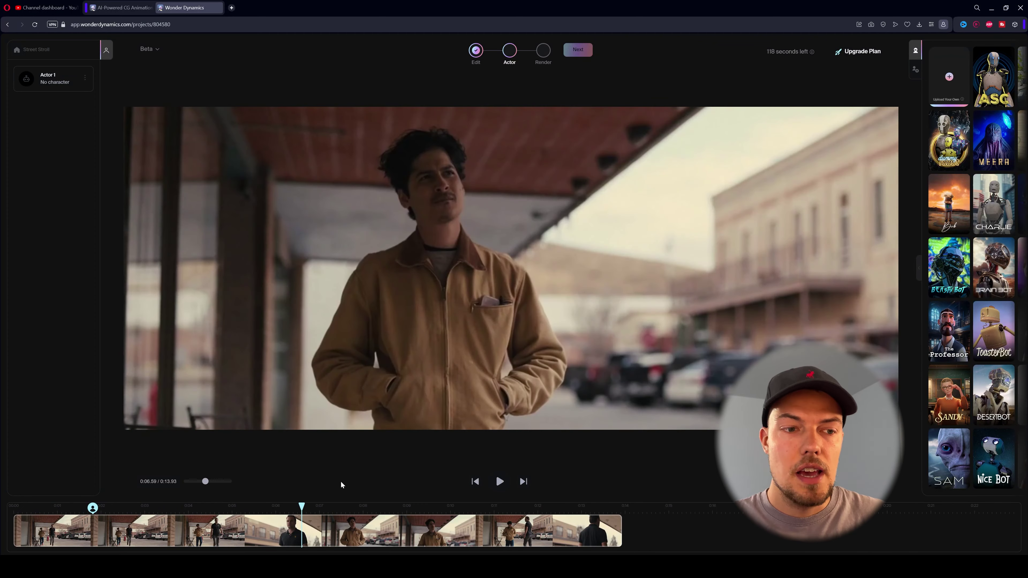
{"action": "key", "text": "space"}
{"action": "left_click_drag", "start_coordinate": [283, 510], "coordinate": [223, 510]}
Go to the detected actor's marker in the timeline and assign the Dummy Robot character to Actor 1
{"action": "left_click", "coordinate": [94, 511]}
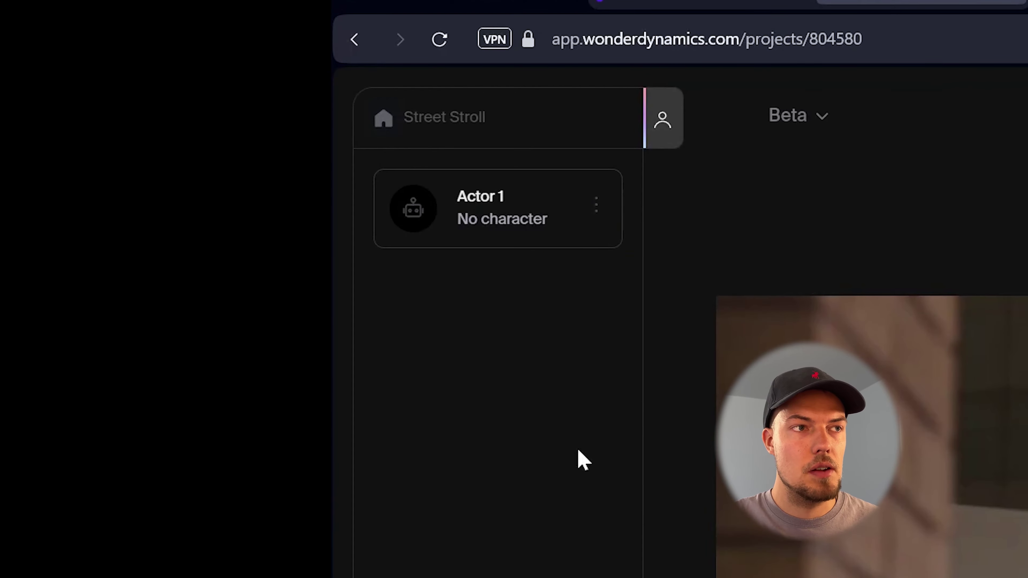
{"action": "left_click", "coordinate": [601, 207]}
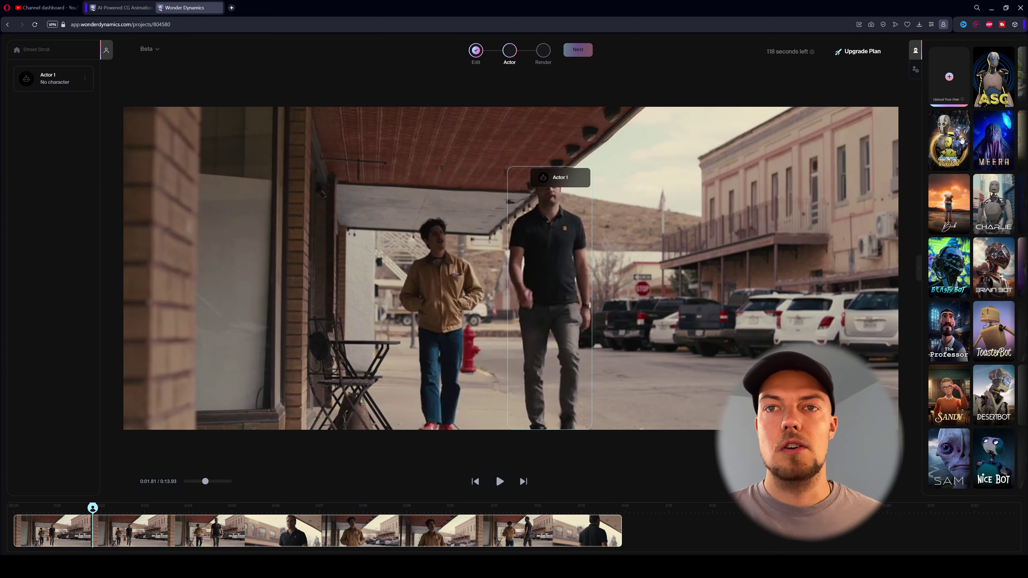
{"action": "left_click_drag", "start_coordinate": [948, 138], "coordinate": [548, 265]}
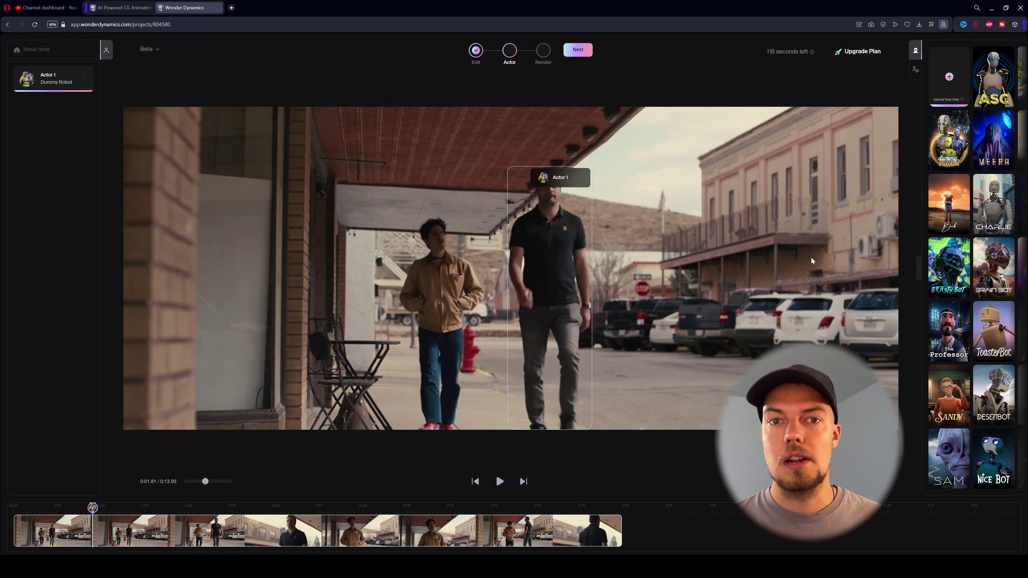
{"action": "left_click", "coordinate": [499, 481]}
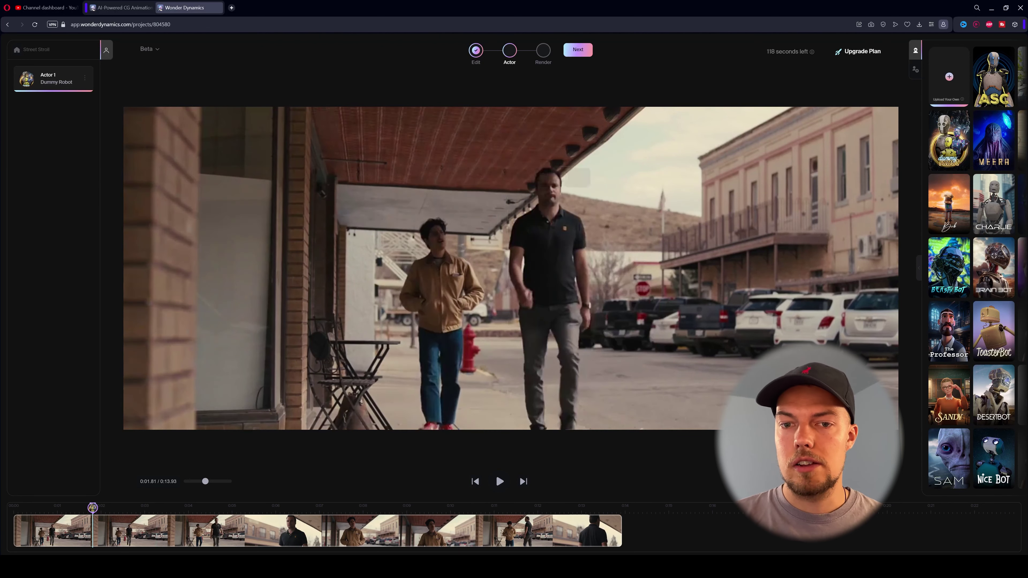
{"action": "mouse_move", "coordinate": [534, 248]}
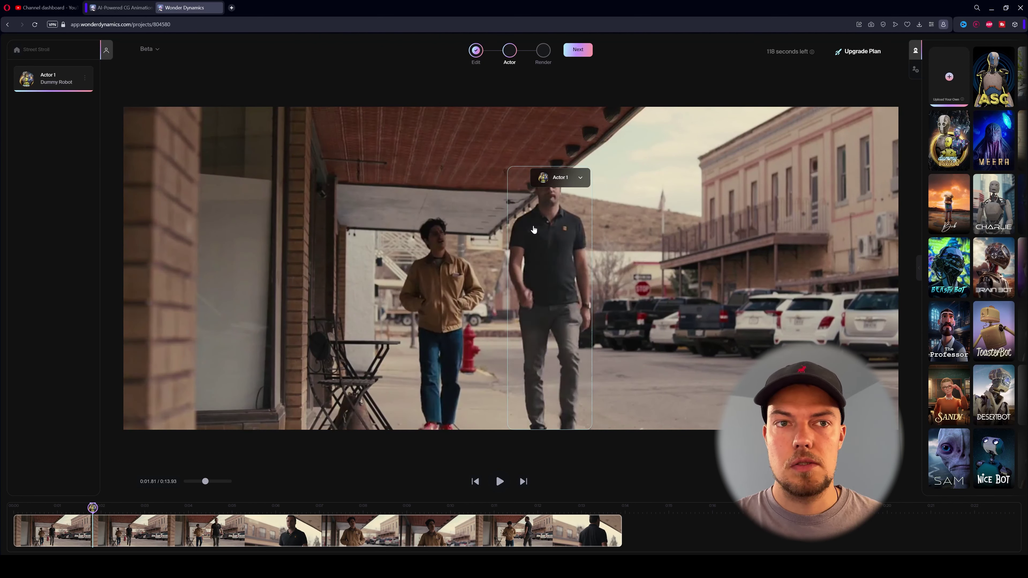
Proceed to the render stage and start processing the final composition as a 1080p MP4 with video only
{"action": "left_click", "coordinate": [579, 50]}
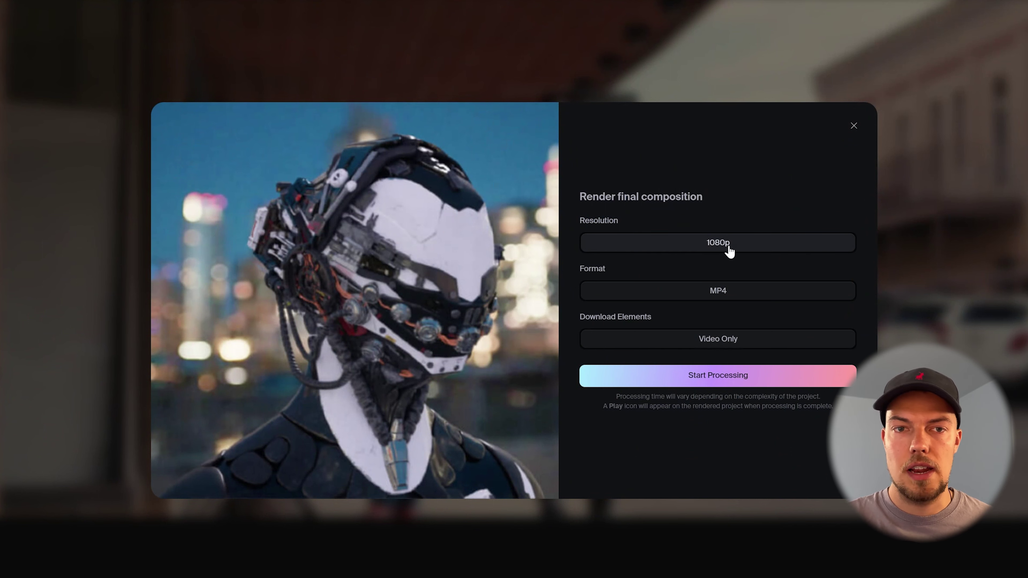
{"action": "left_click", "coordinate": [725, 376]}
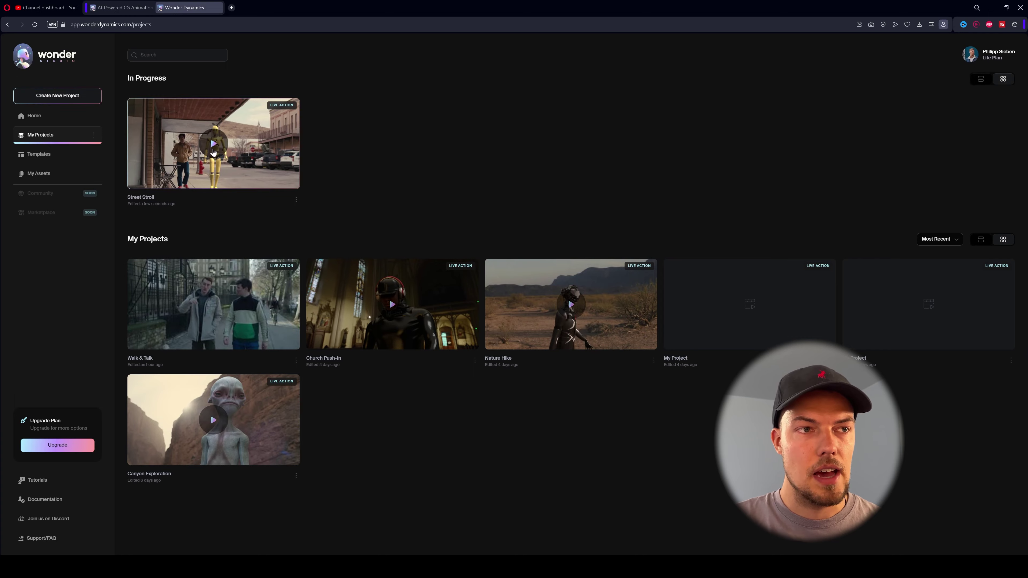
Open the Street Stroll project's render preview, look at the result and close it
{"action": "left_click", "coordinate": [214, 151]}
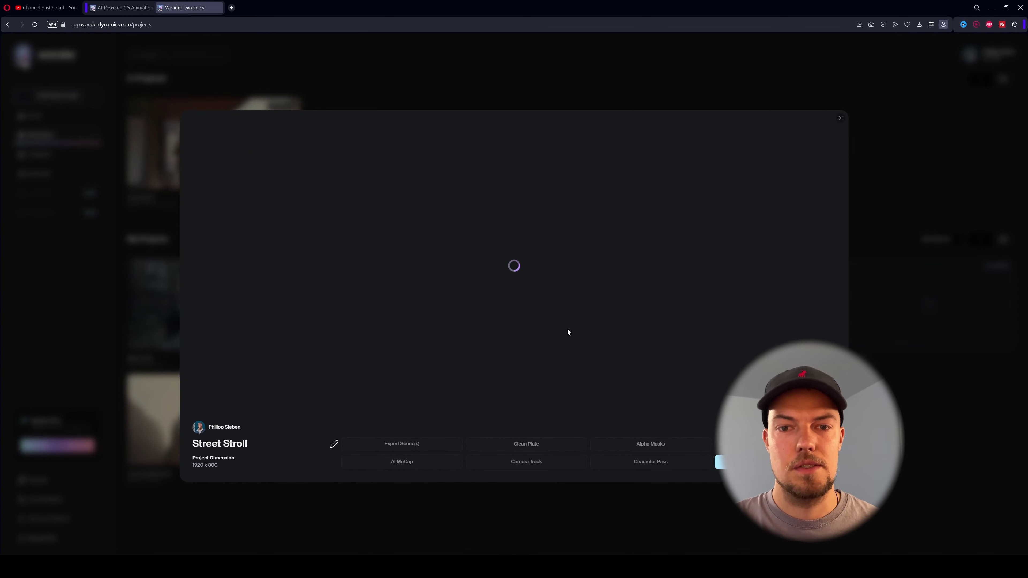
{"action": "double_click", "coordinate": [295, 388]}
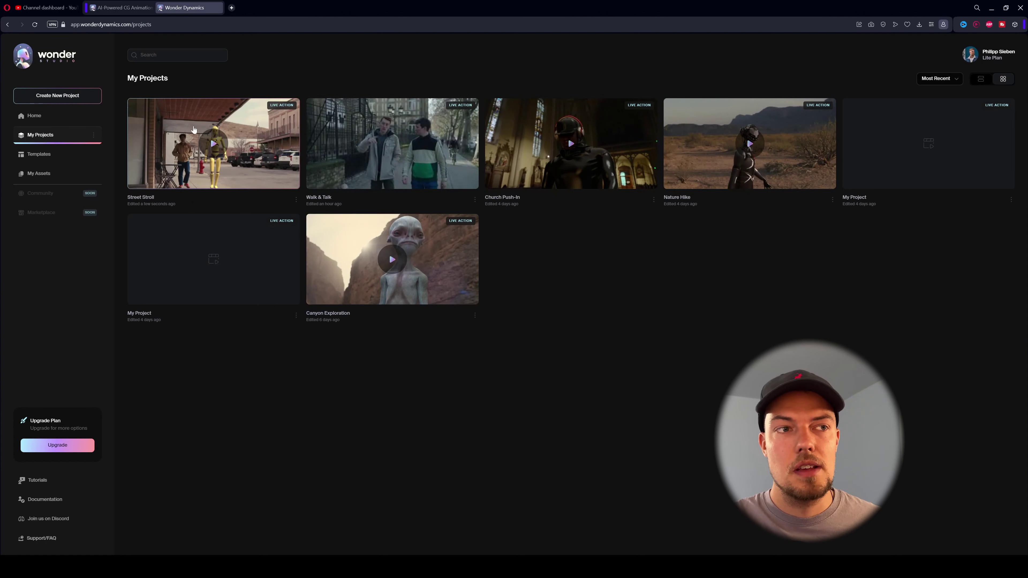
{"action": "left_click", "coordinate": [265, 167]}
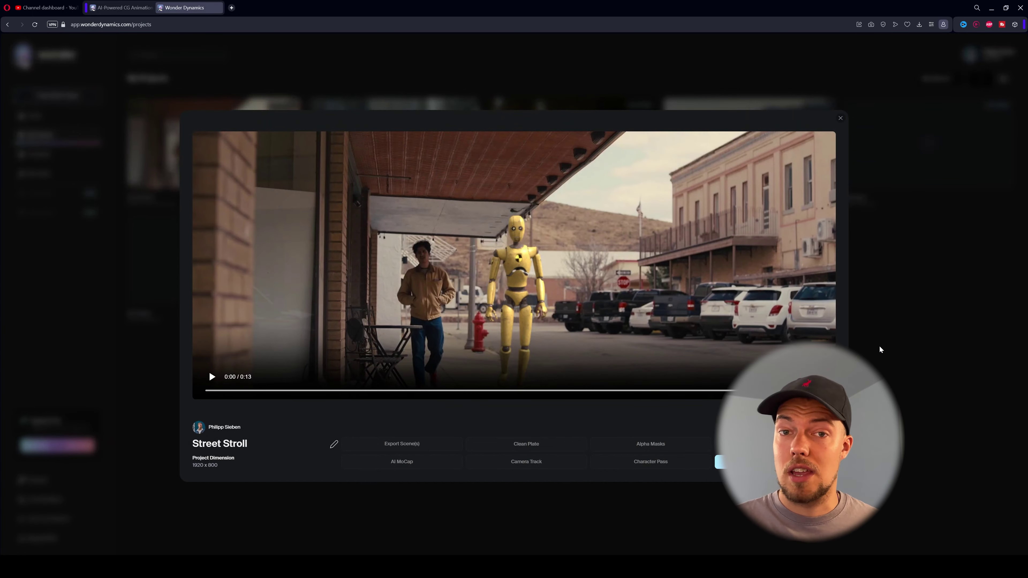
{"action": "left_click", "coordinate": [908, 339]}
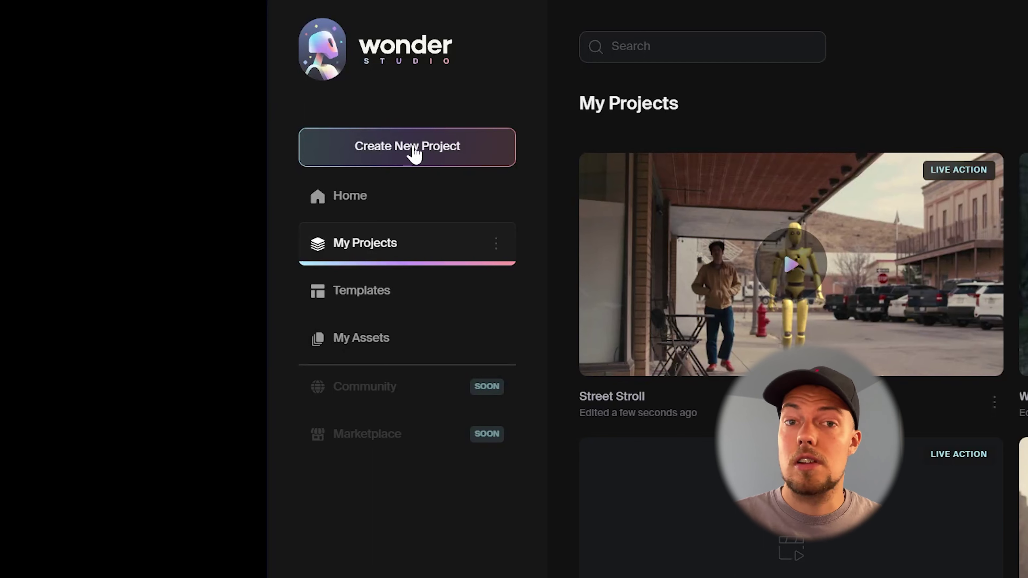
Start creating a new project
{"action": "left_click", "coordinate": [415, 154]}
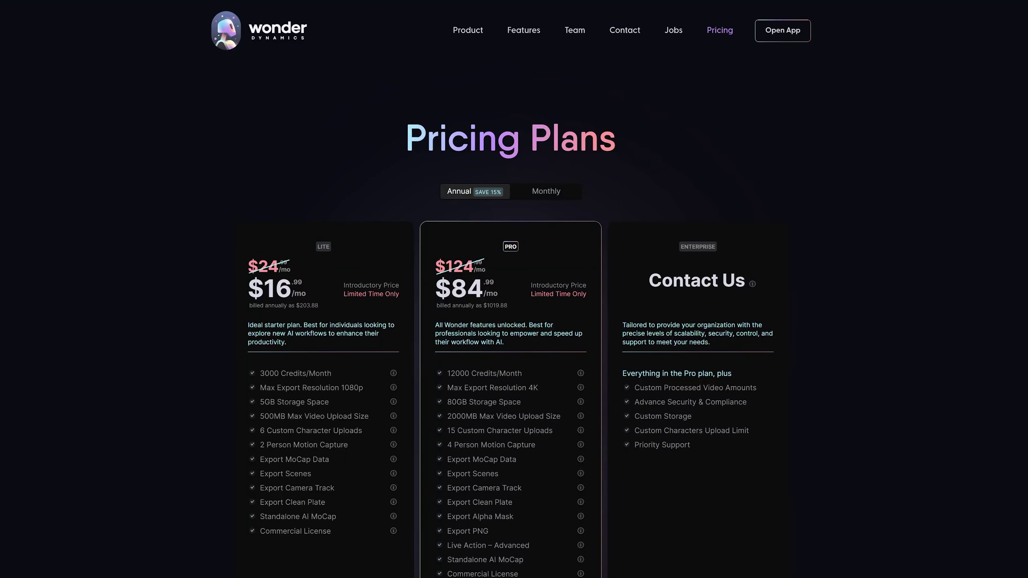
Compare the Lite, Pro and Enterprise plans on the pricing page and switch to monthly billing
{"action": "scroll", "coordinate": [963, 247], "scroll_direction": "down", "scroll_amount": 4}
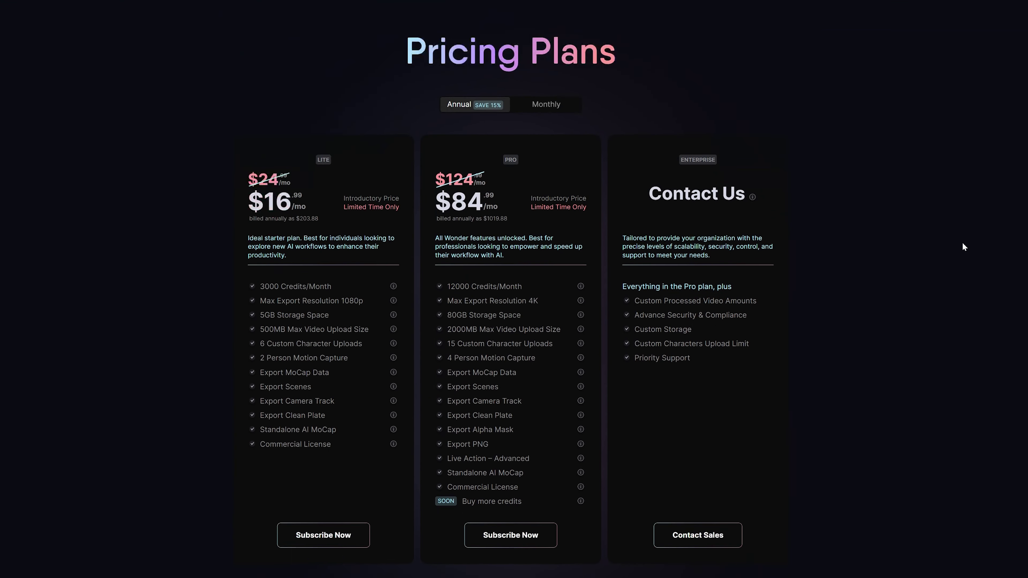
{"action": "scroll", "coordinate": [963, 247], "scroll_direction": "up", "scroll_amount": 1}
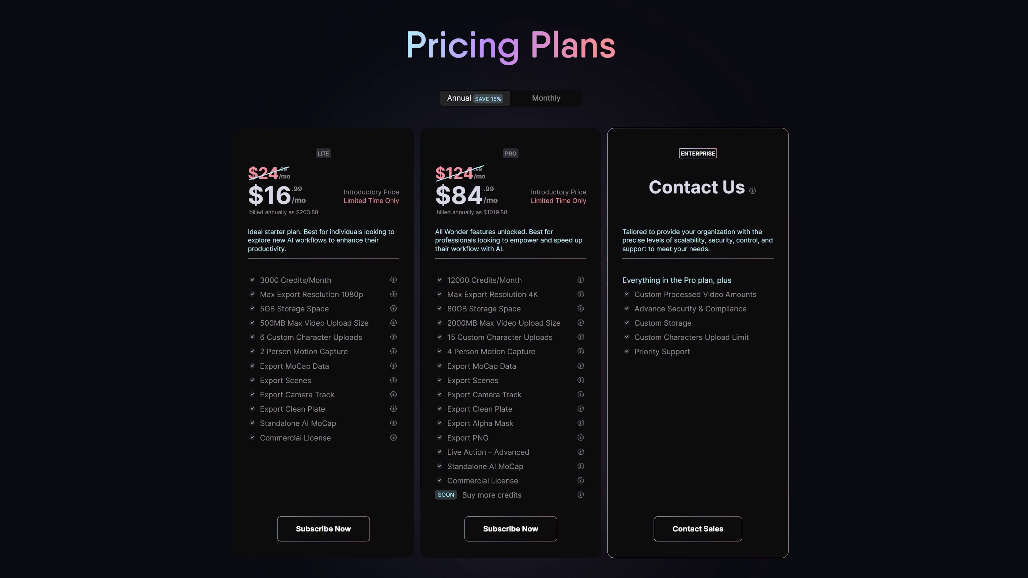
{"action": "left_click", "coordinate": [546, 101]}
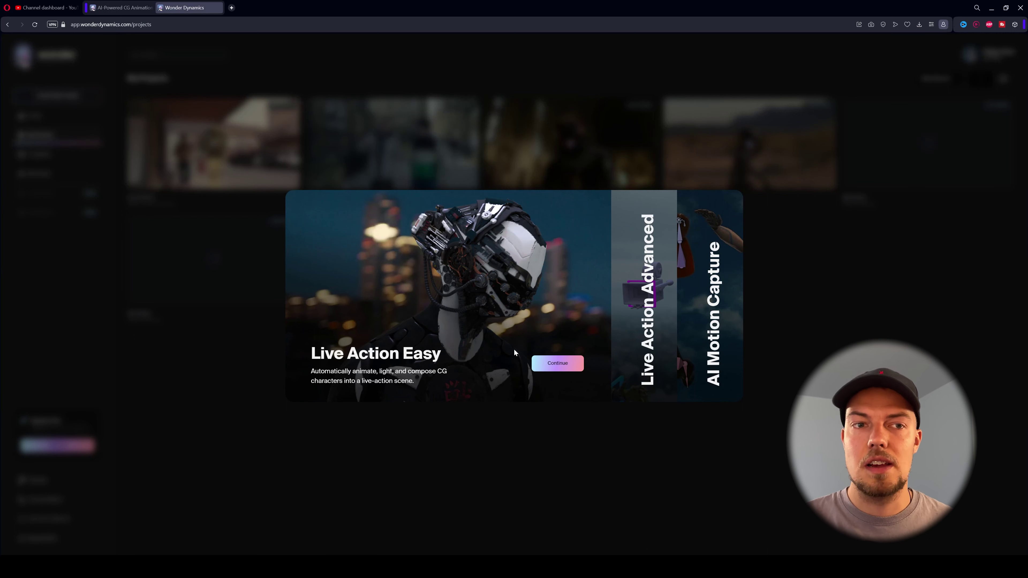
Look through the available project types and create the new project as Live Action Easy
{"action": "left_click", "coordinate": [623, 316]}
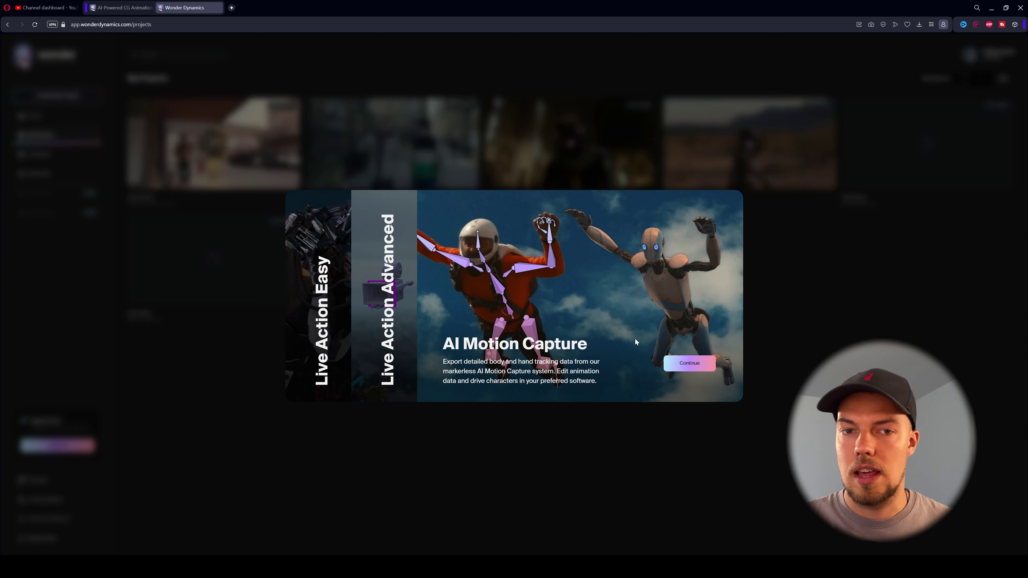
{"action": "mouse_move", "coordinate": [464, 300]}
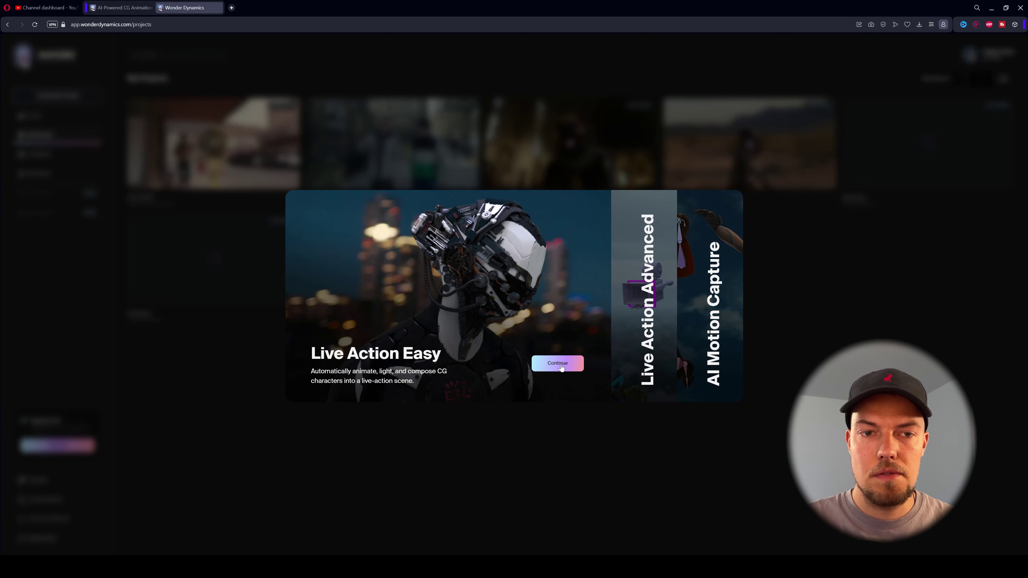
{"action": "left_click", "coordinate": [560, 366]}
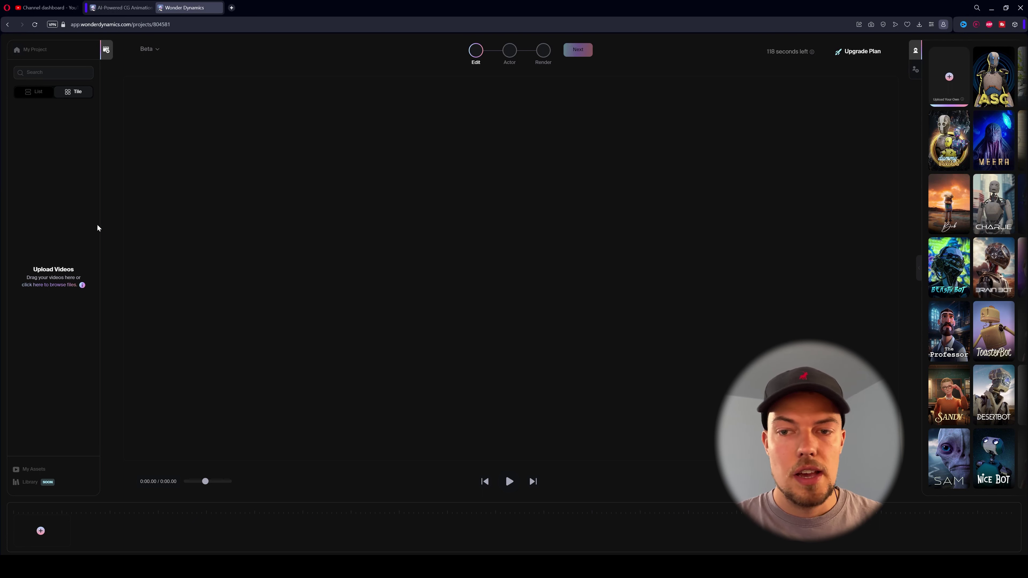
Upload the video IMG_3397_1 from the Wonderstudio test folder to the project
{"action": "left_click", "coordinate": [58, 284]}
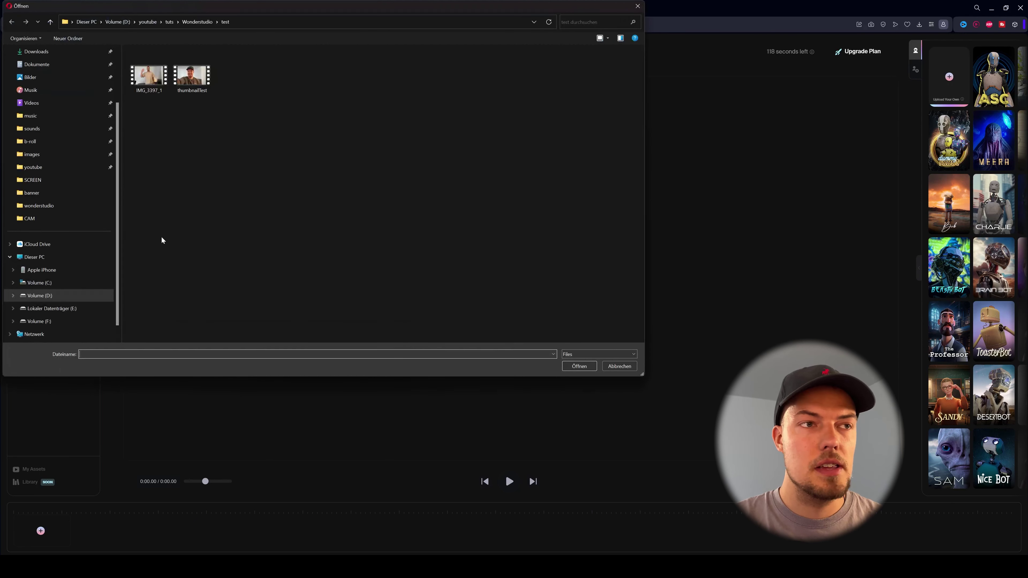
{"action": "left_click_drag", "start_coordinate": [271, 22], "coordinate": [406, 64]}
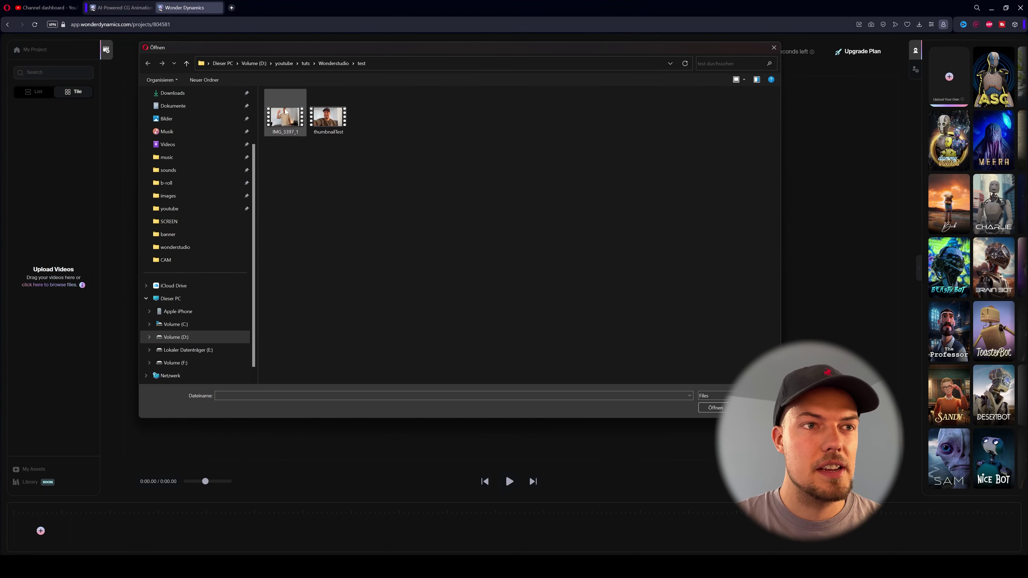
{"action": "left_click", "coordinate": [286, 117]}
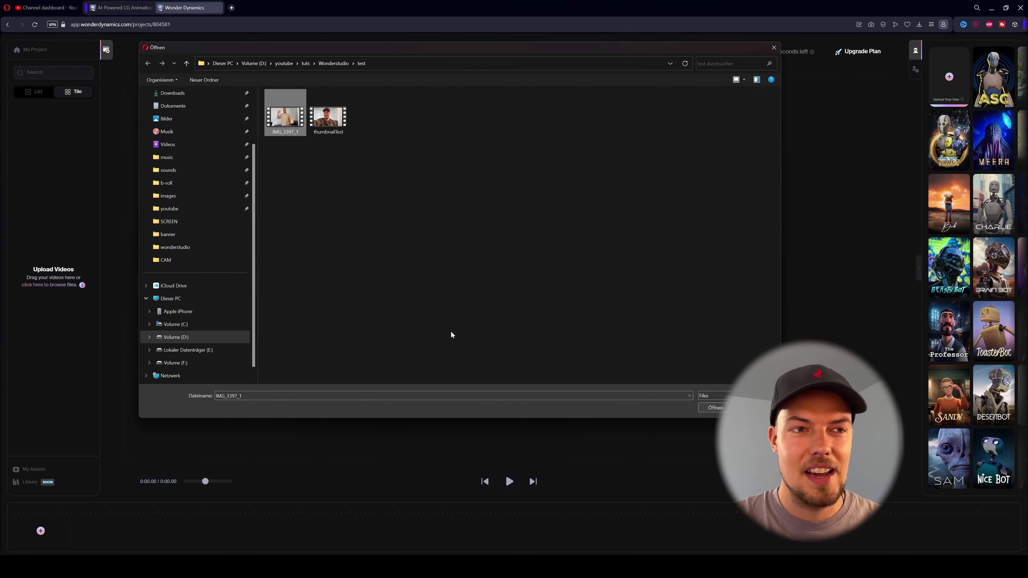
{"action": "key", "text": "Return"}
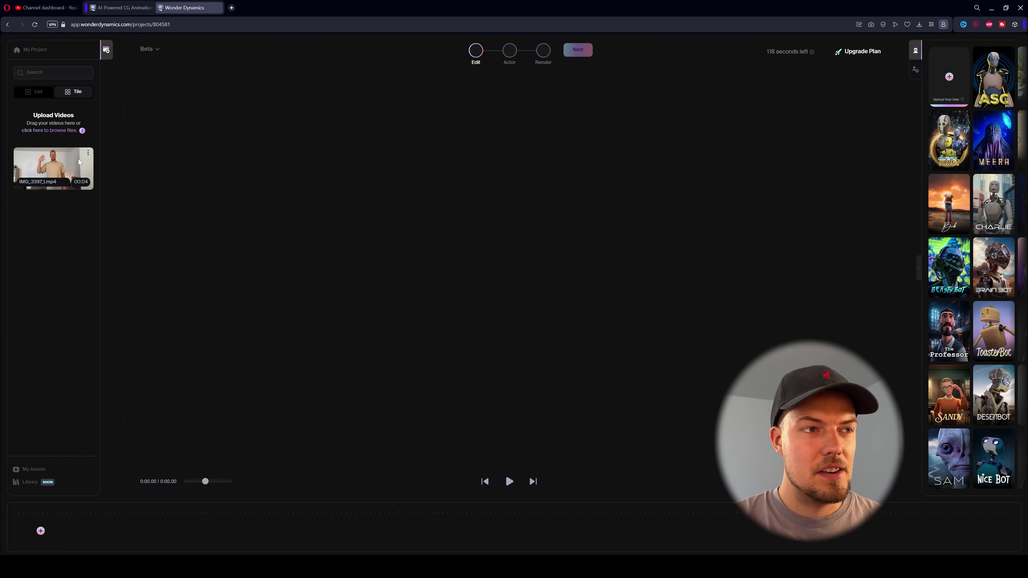
Add the uploaded IMG_3397_1.mp4 clip to the project's timeline and play it back
{"action": "left_click_drag", "start_coordinate": [79, 162], "coordinate": [633, 254]}
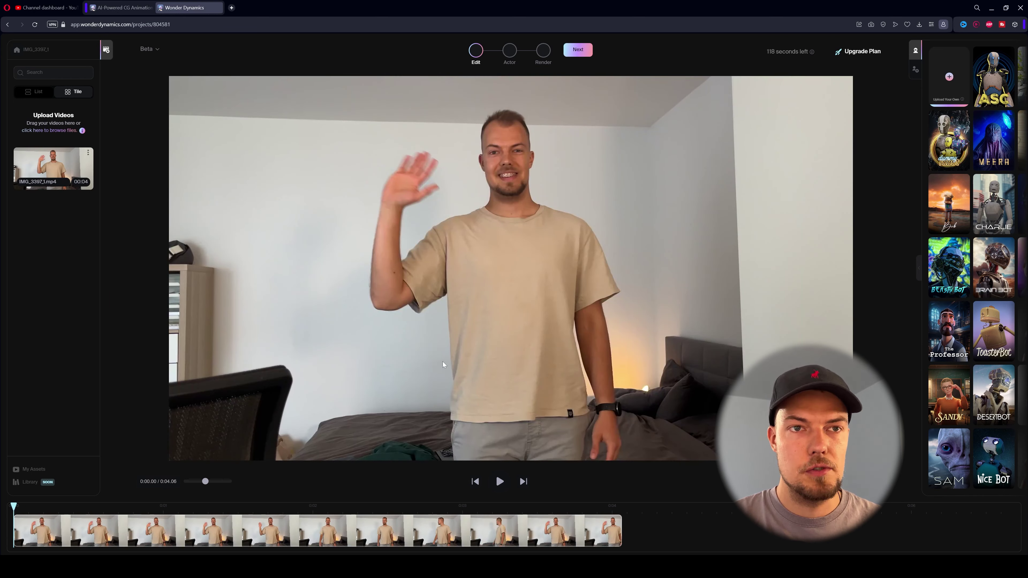
{"action": "left_click", "coordinate": [500, 481]}
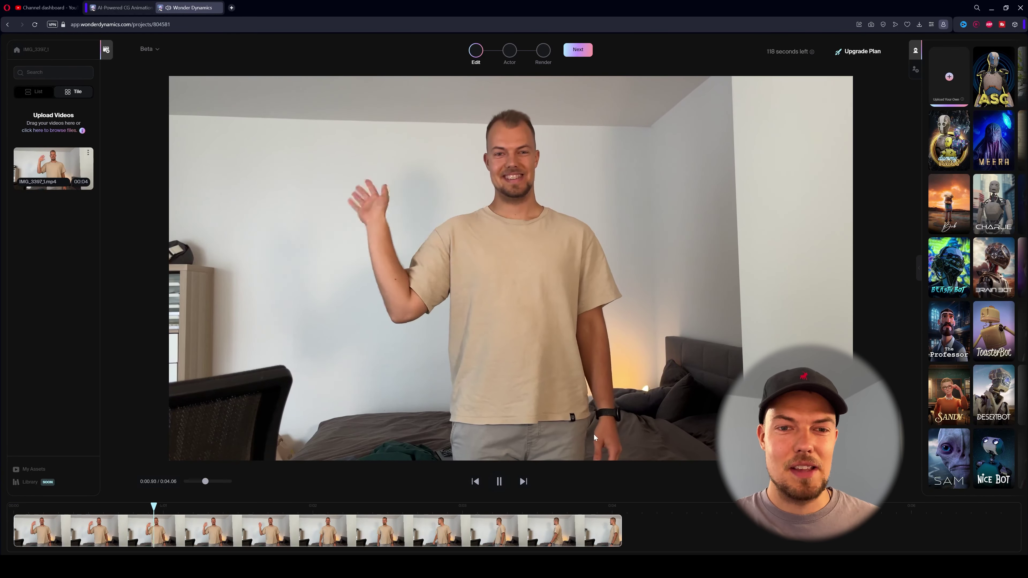